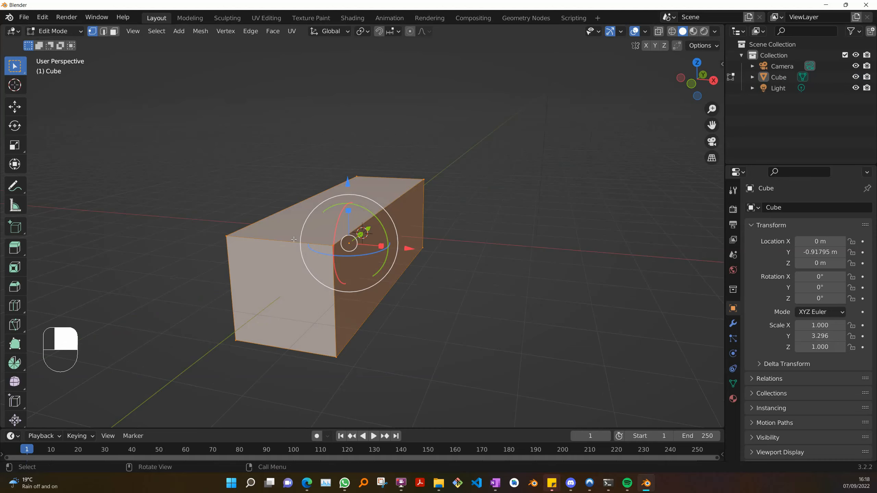
Add two lengthwise loop cuts to the box and scale them apart along X toward its outer sides
key(ctrl+r)
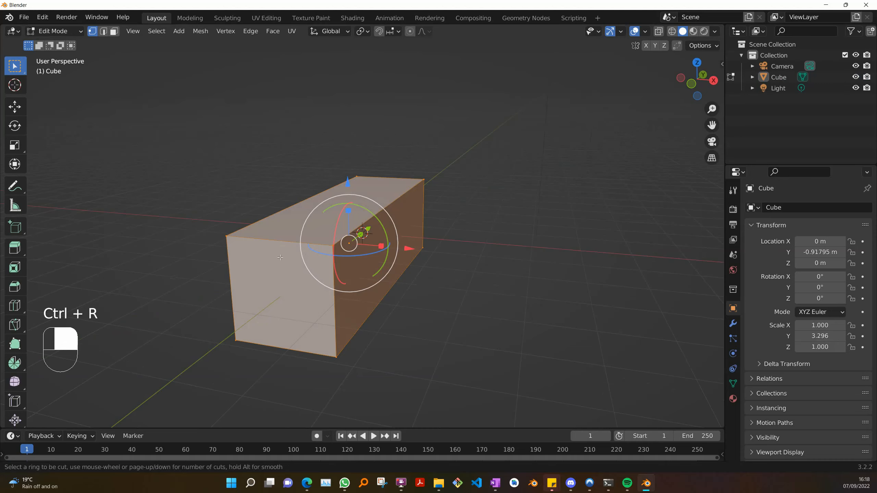
scroll(279, 252, up, 1)
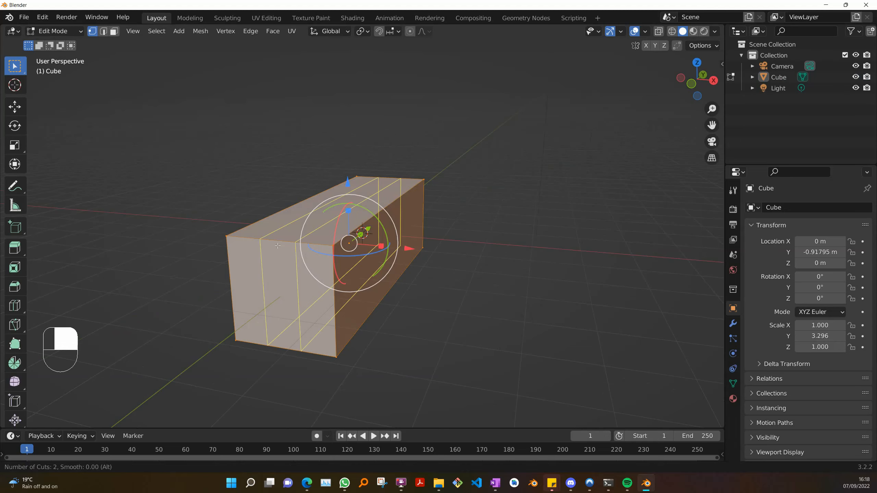
click(277, 246)
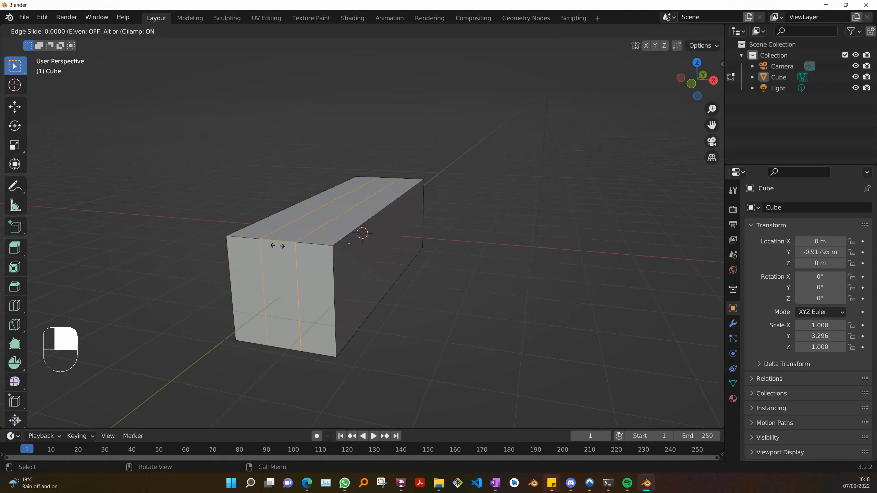
key(s)
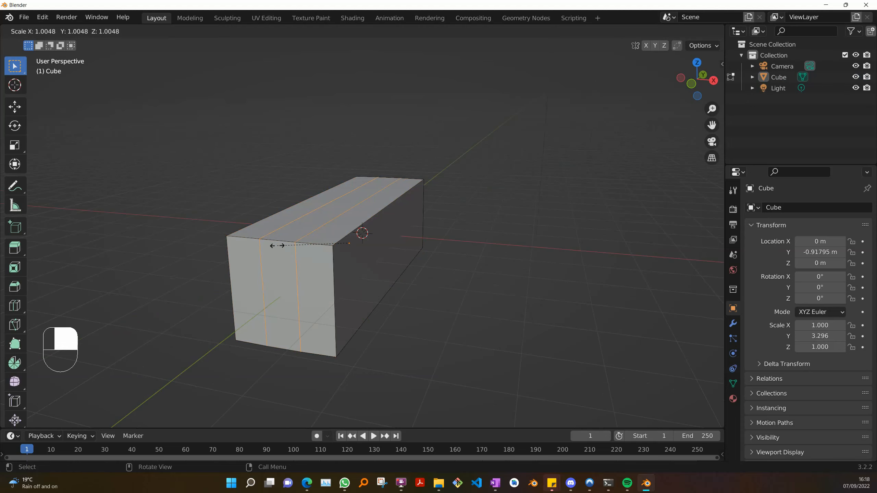
key(x)
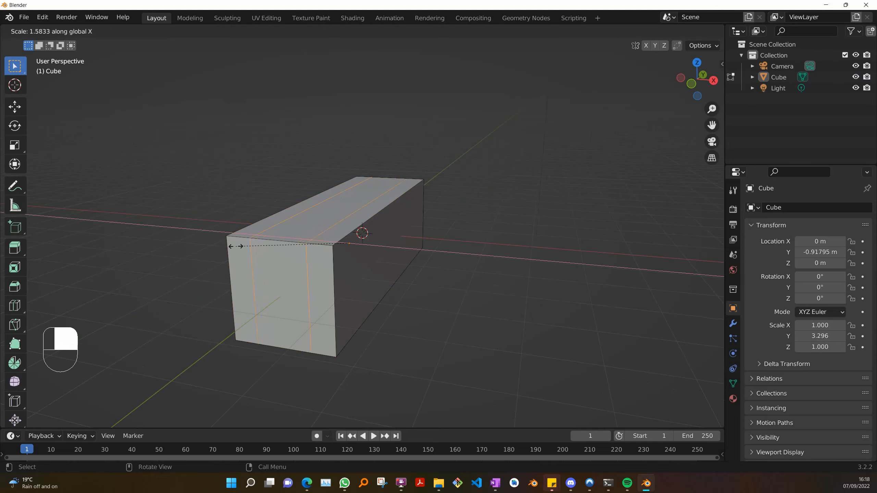
click(212, 246)
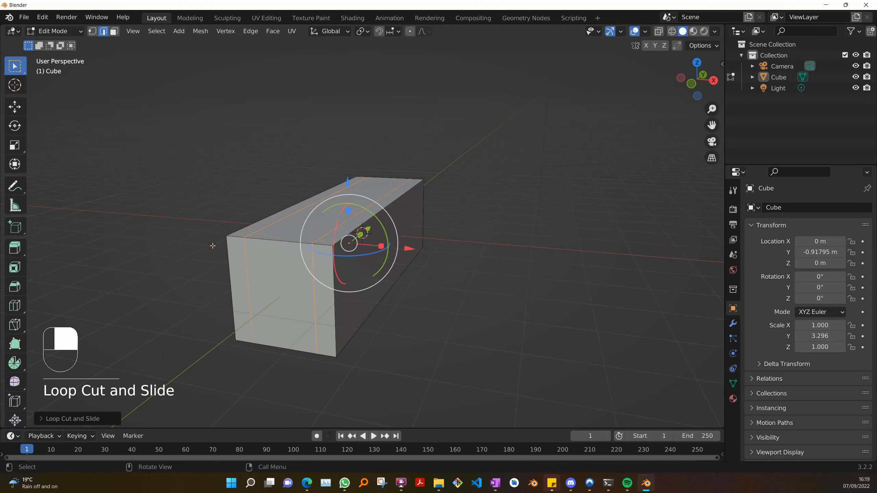
click(212, 245)
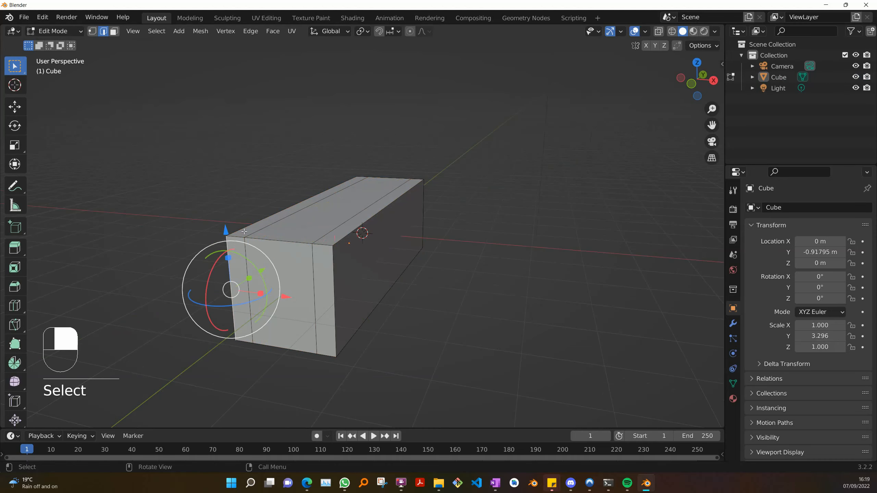
click(327, 205)
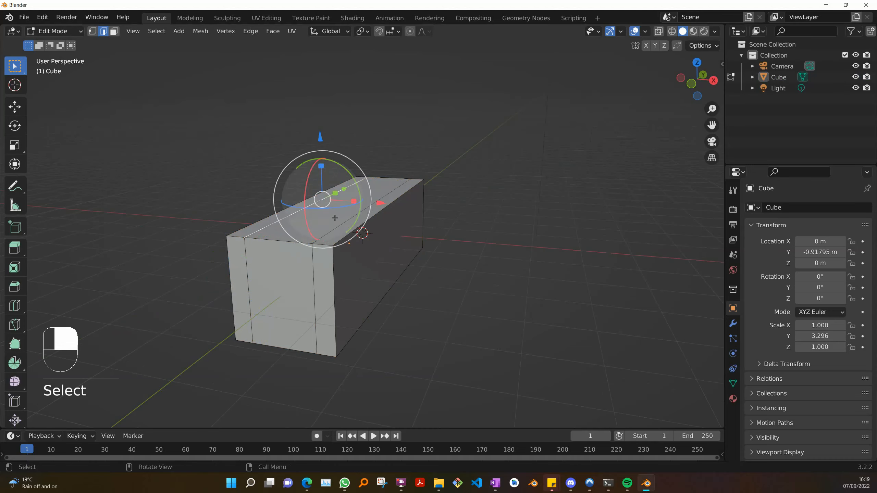
click(388, 186)
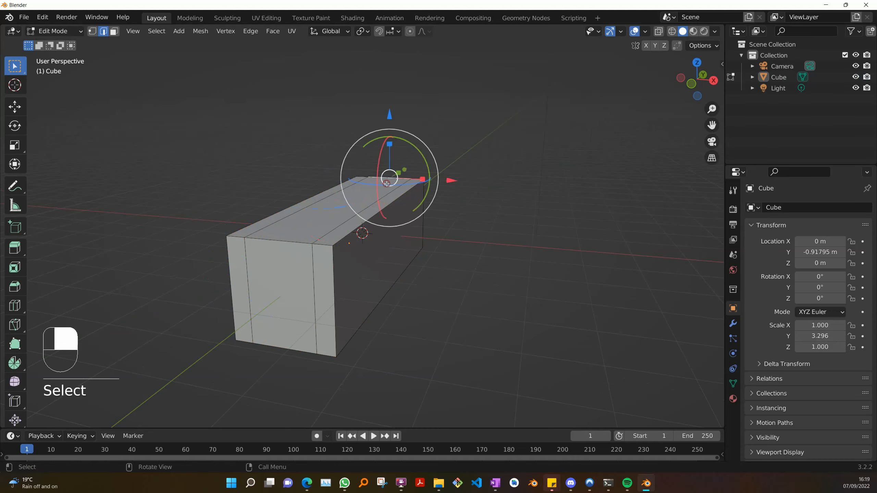
click(305, 228)
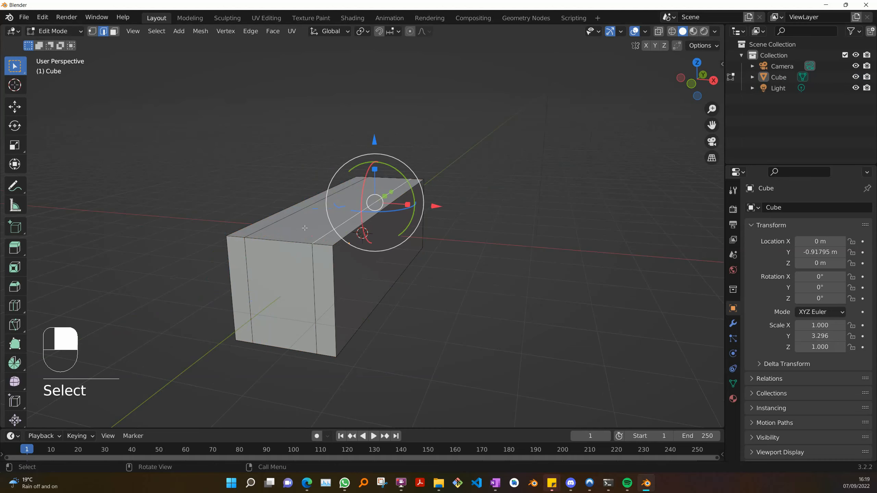
Extrude the wide middle face on top of the box upward along Z by about 0.81 m
click(114, 32)
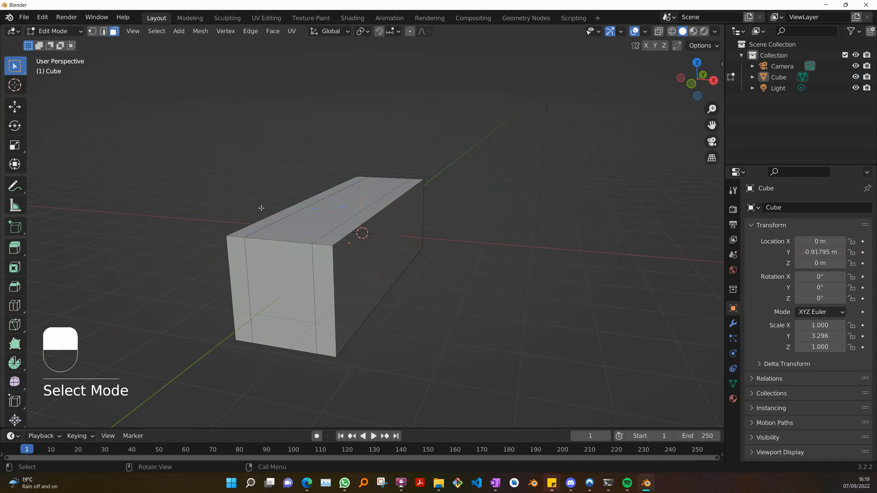
click(334, 221)
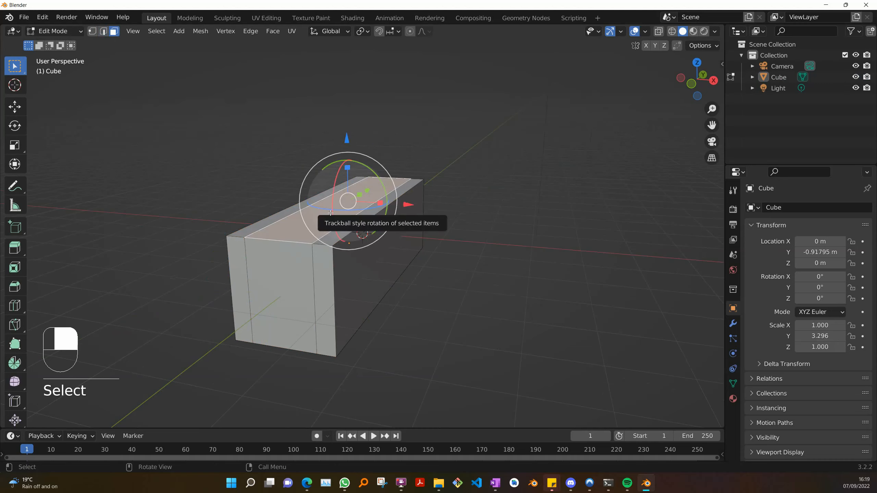
key(e)
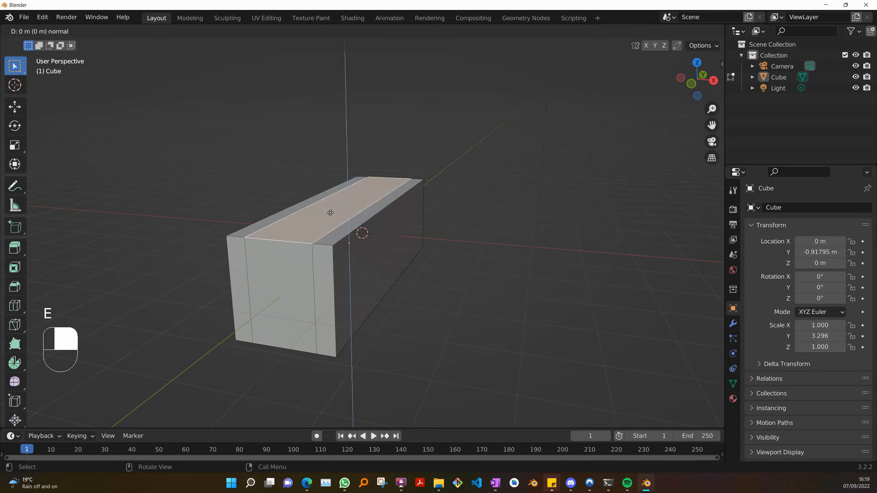
key(z)
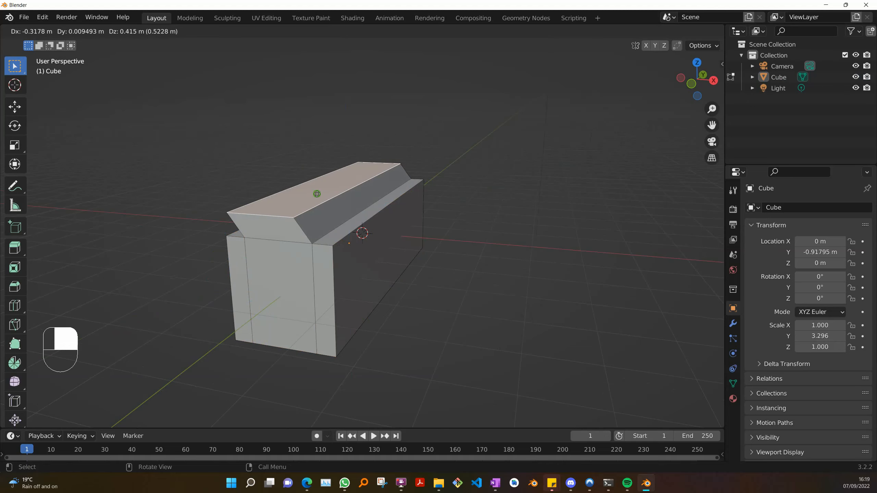
key(z)
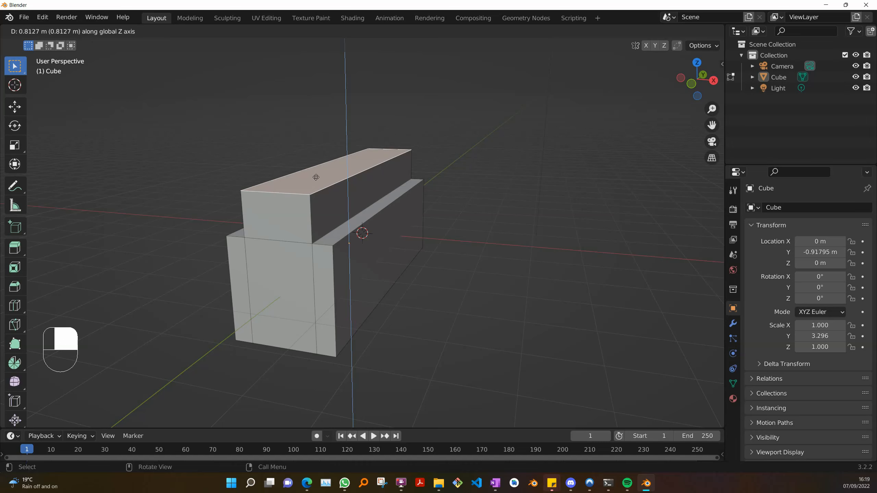
click(315, 177)
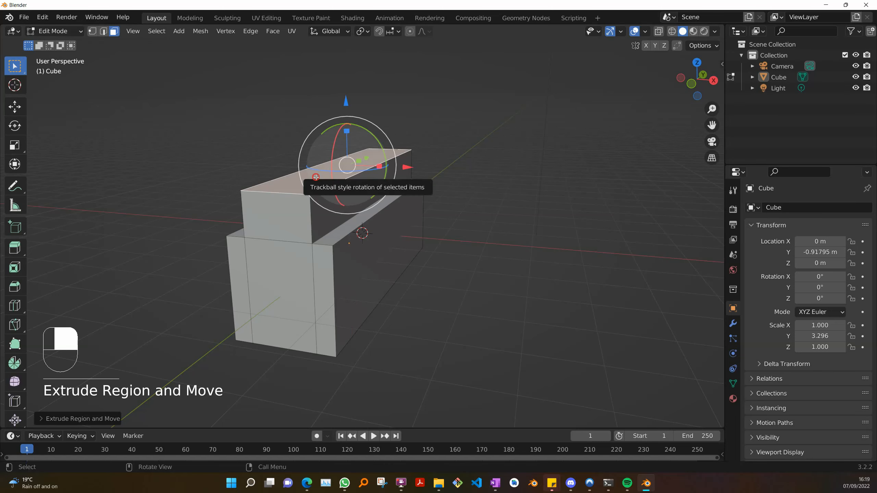
click(316, 177)
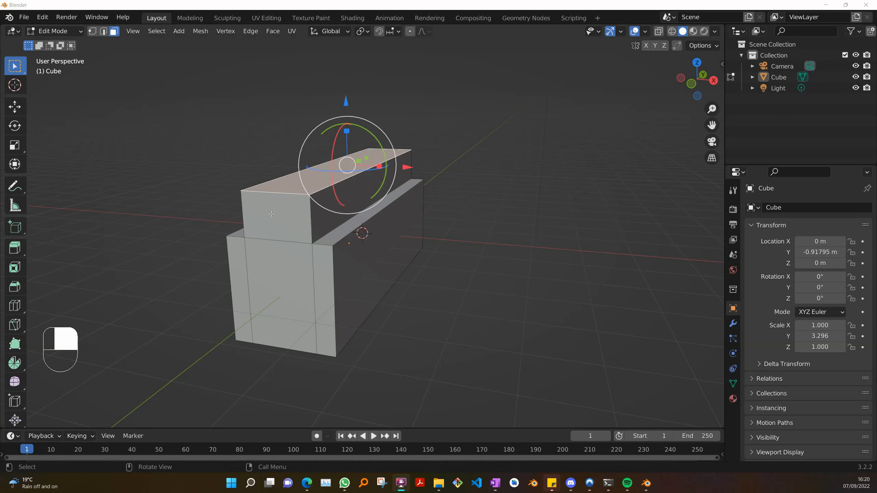
Select the front end face of the raised block together with the middle front face of the base below it
click(268, 184)
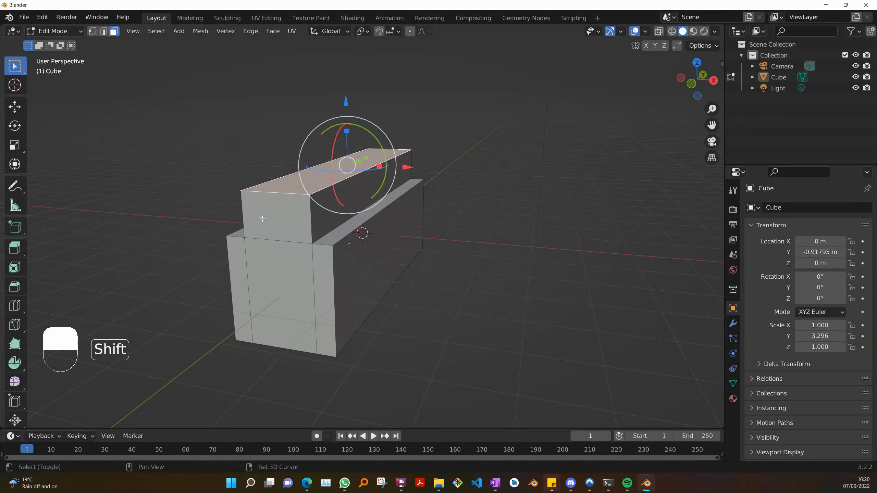
shift+click(276, 223)
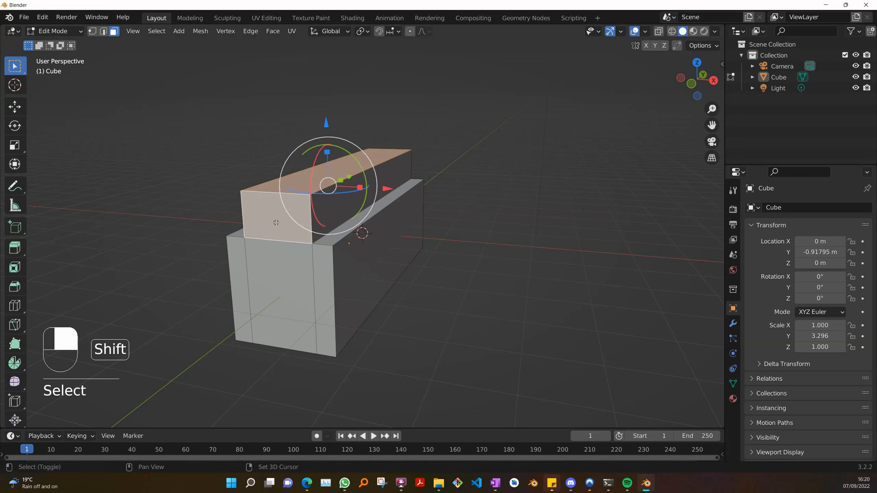
shift+click(276, 267)
click(568, 280)
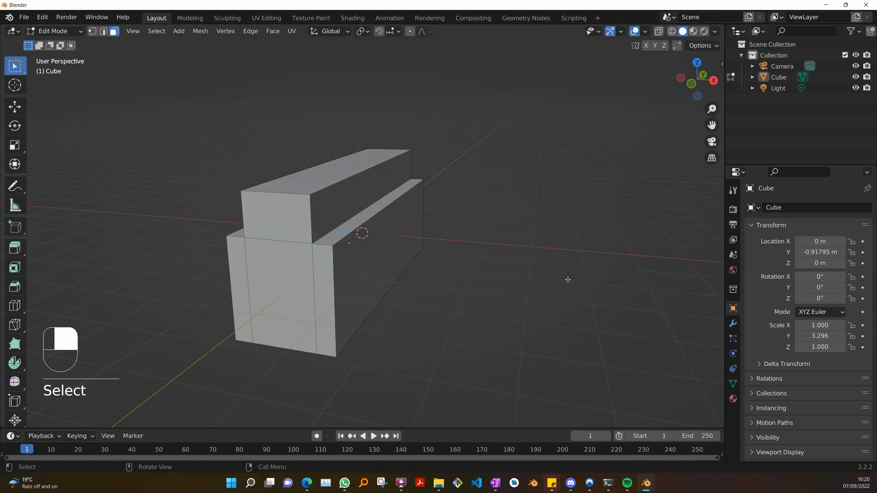
shift+click(278, 215)
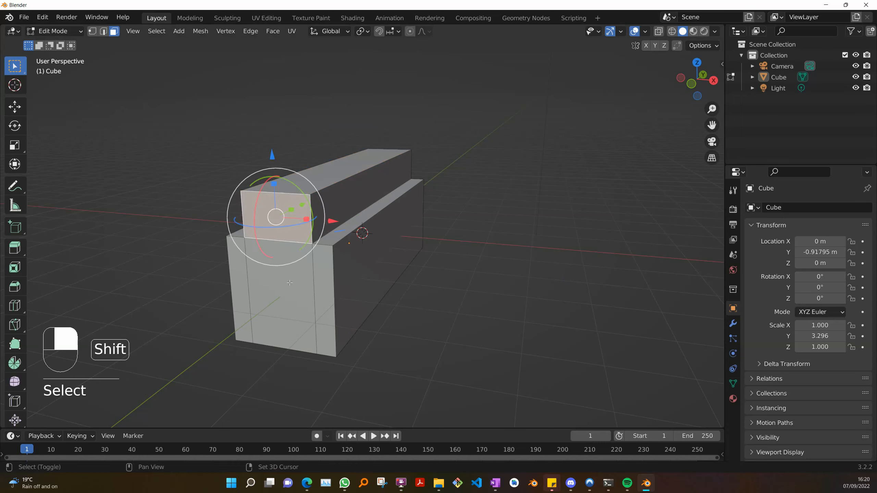
shift+click(278, 266)
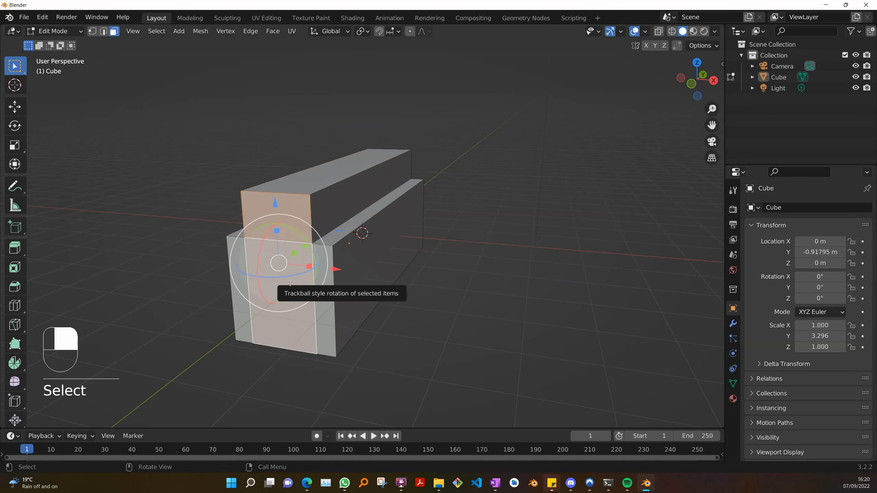
Add two lengthwise loop cuts through the raised block and scale them apart along X by about 2.1
key(ctrl+r)
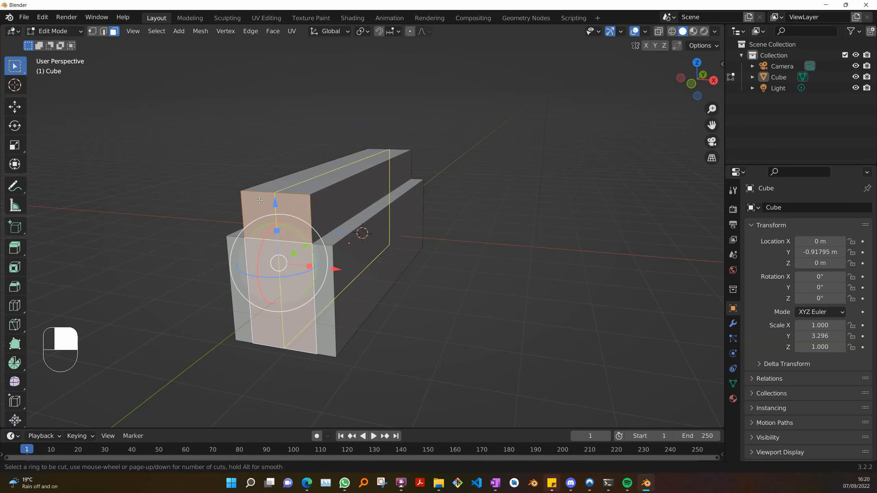
scroll(267, 204, up, 1)
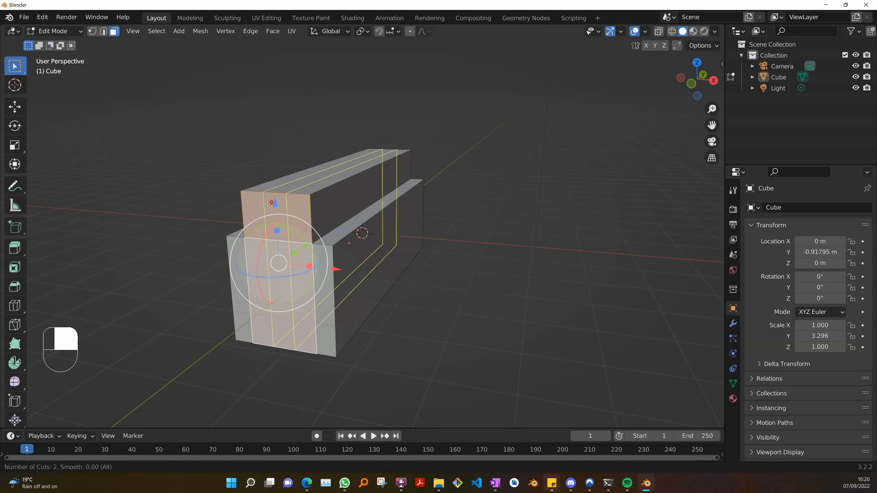
click(268, 204)
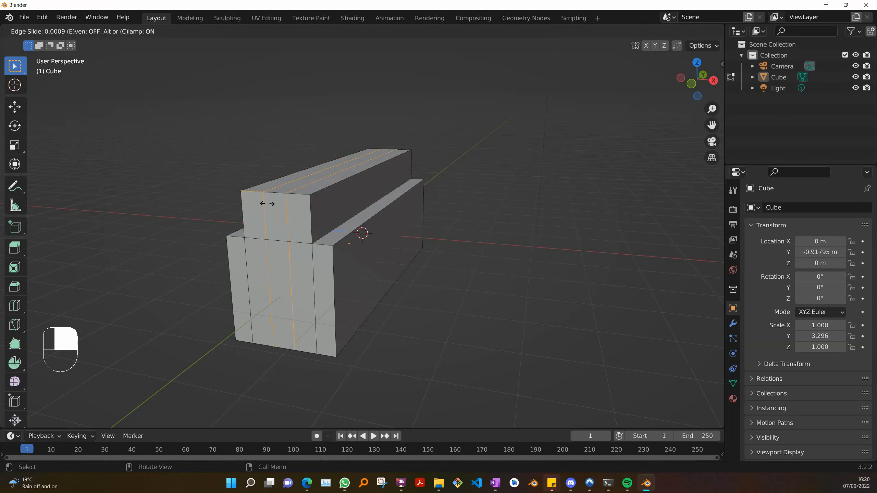
key(s)
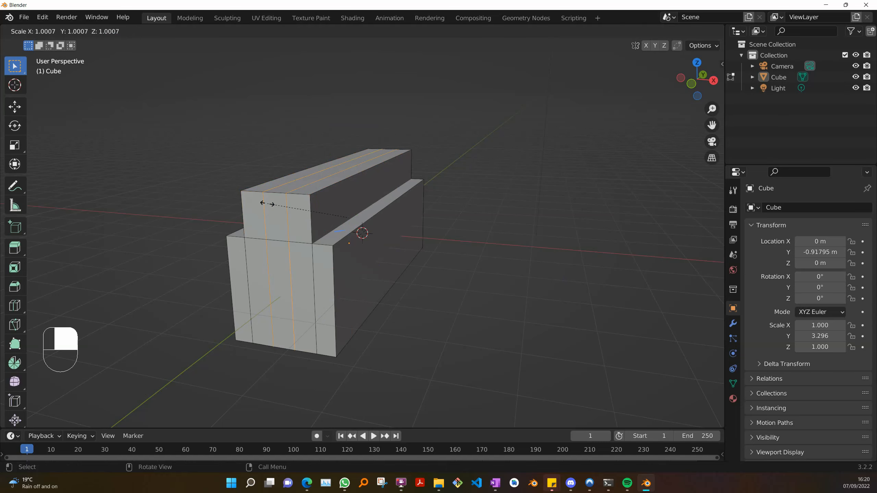
key(x)
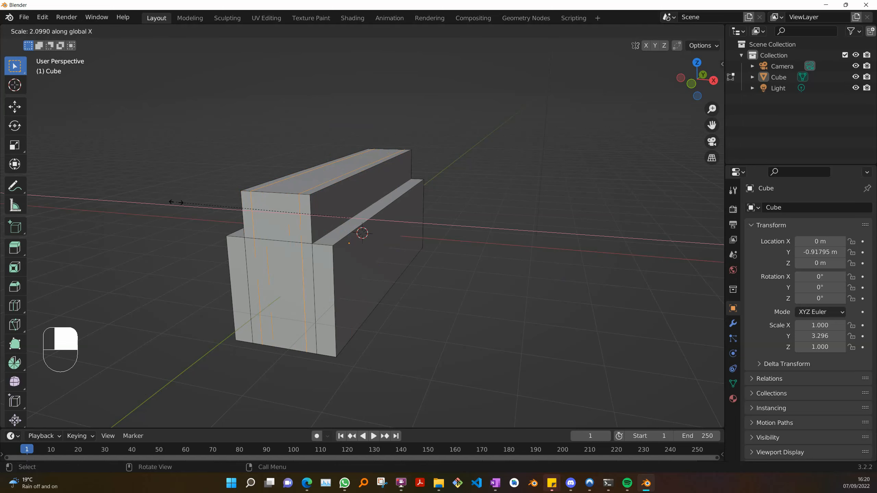
click(176, 202)
click(176, 203)
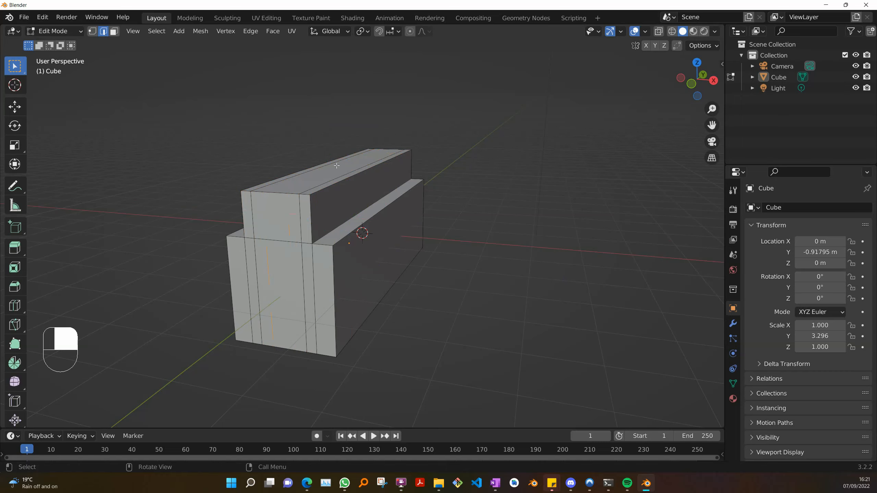
Extrude the middle face on top of the raised block upward along Z into a third tier, and clear the selection
click(114, 31)
click(327, 171)
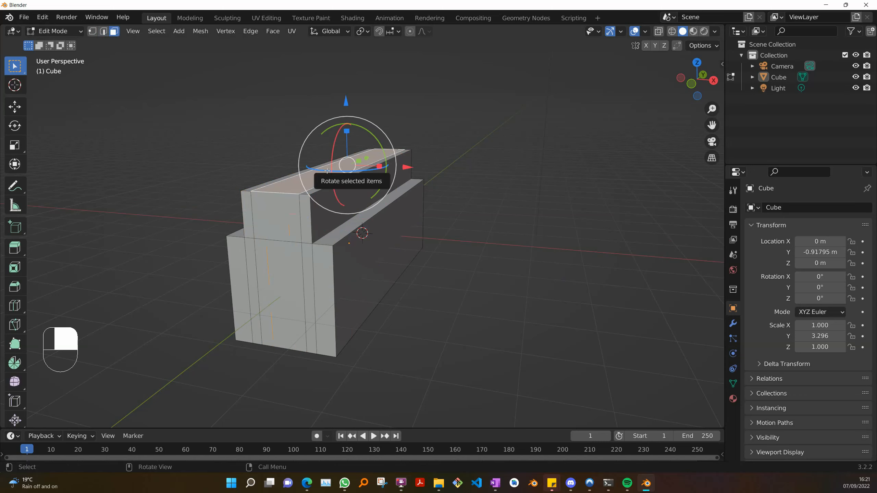
key(e)
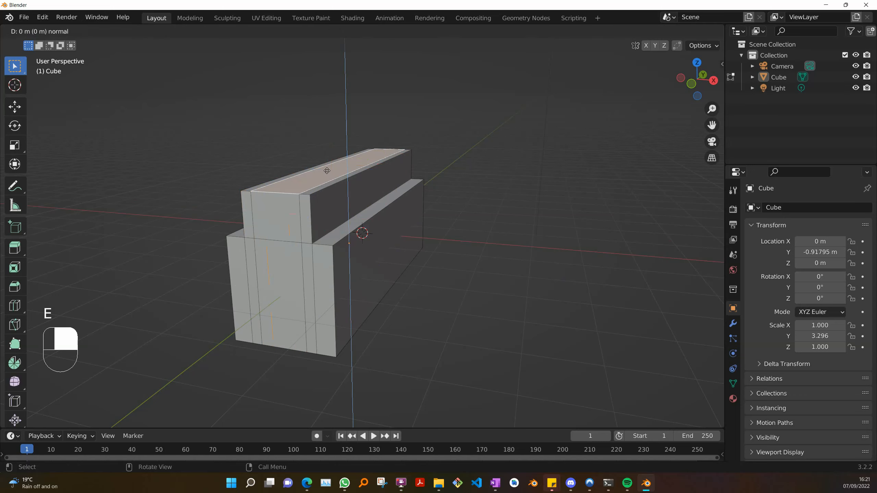
middle_click(327, 171)
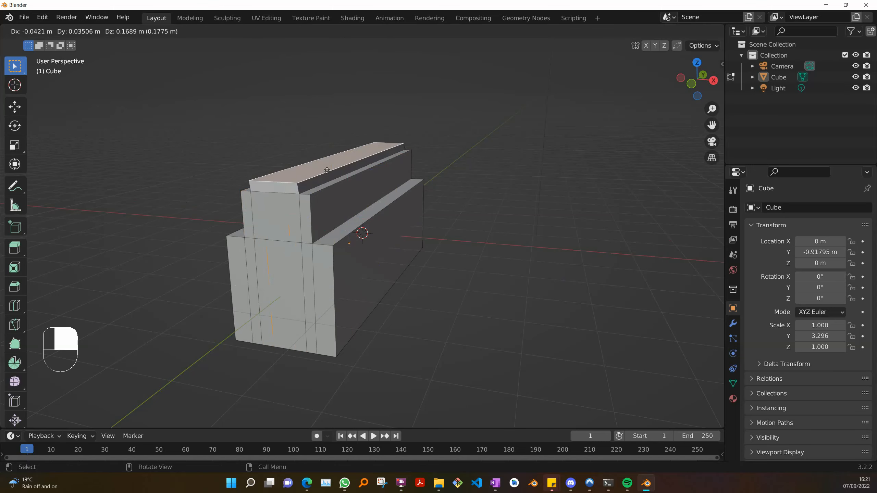
middle_click(326, 161)
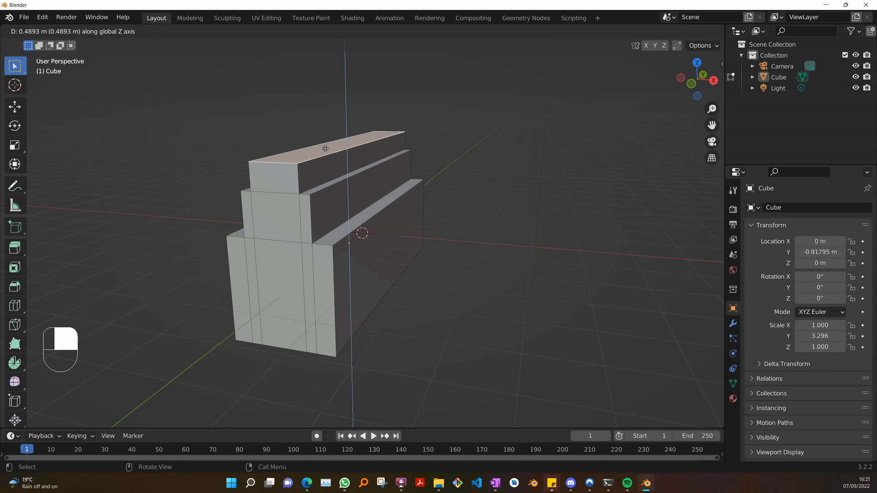
click(325, 138)
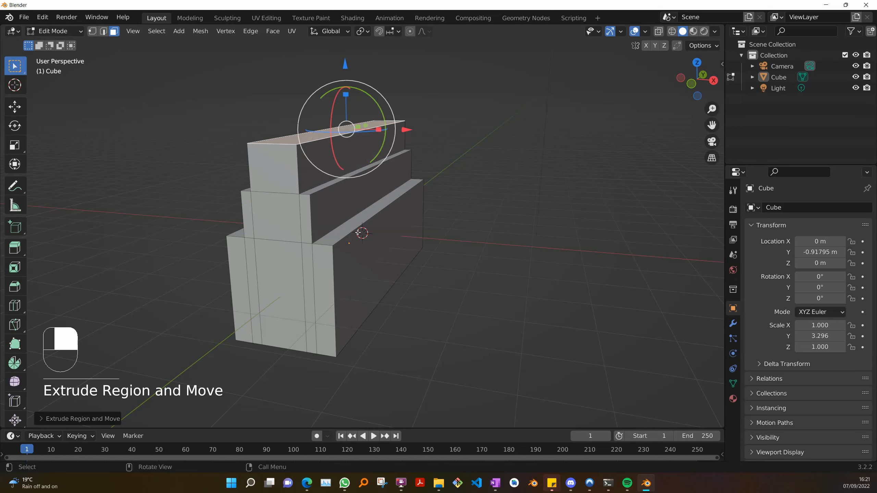
click(473, 213)
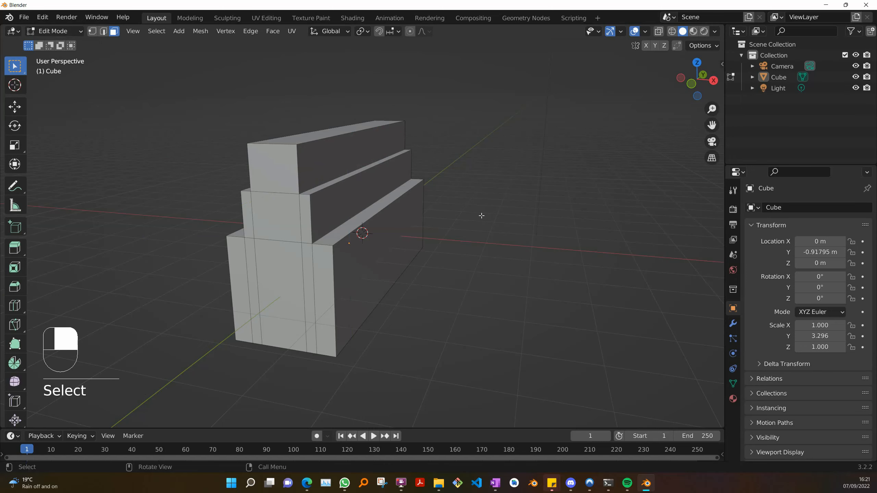
mouse_move(438, 201)
middle_down()
mouse_move(452, 204)
mouse_move(445, 200)
middle_up()
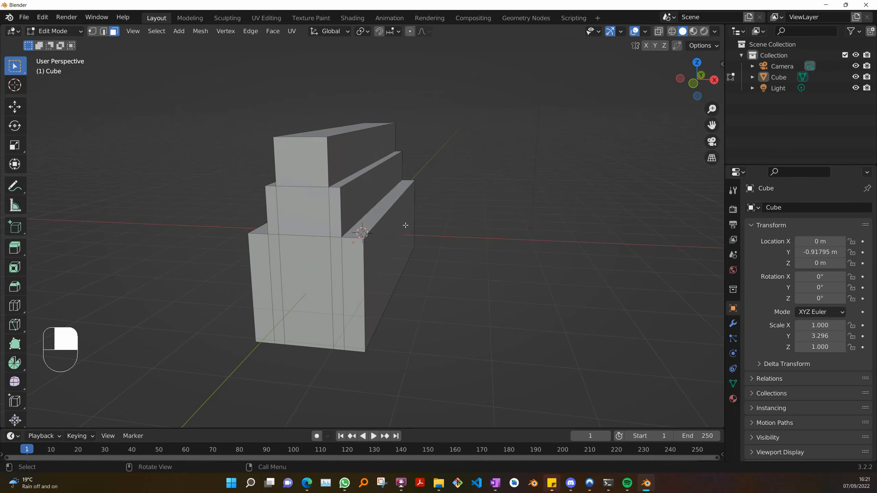
Bevel the two long upper outer edges of the base tier by about 0.86 m with 8 segments, and clear the selection
click(105, 32)
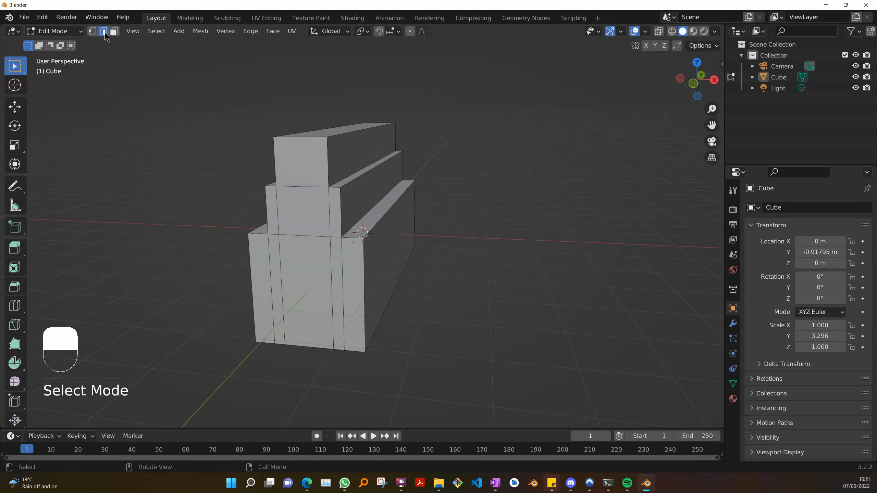
key(2)
click(377, 215)
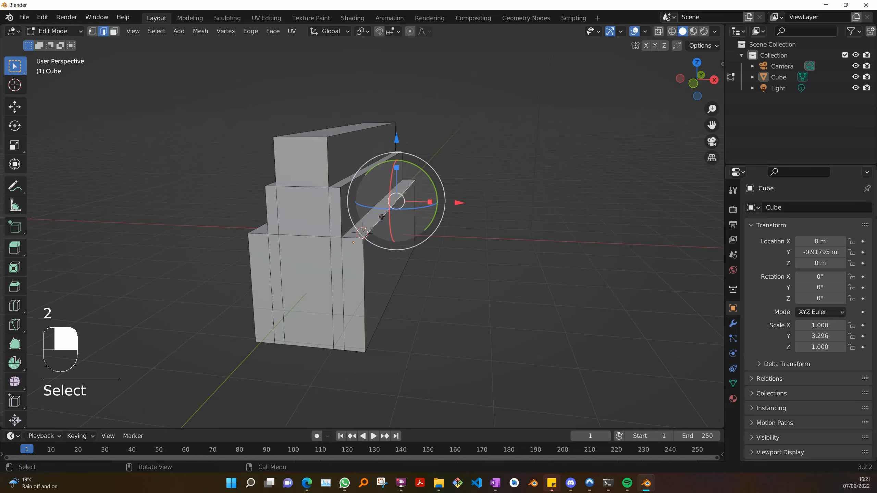
shift+click(258, 227)
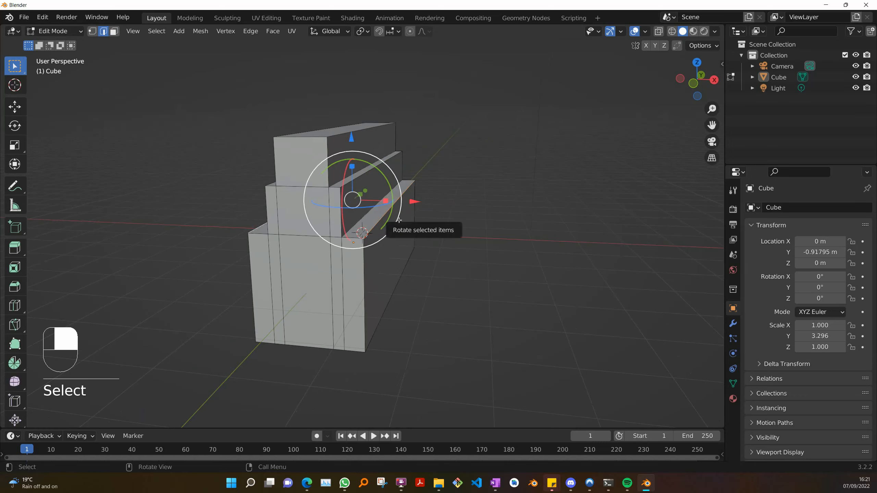
key(ctrl+b)
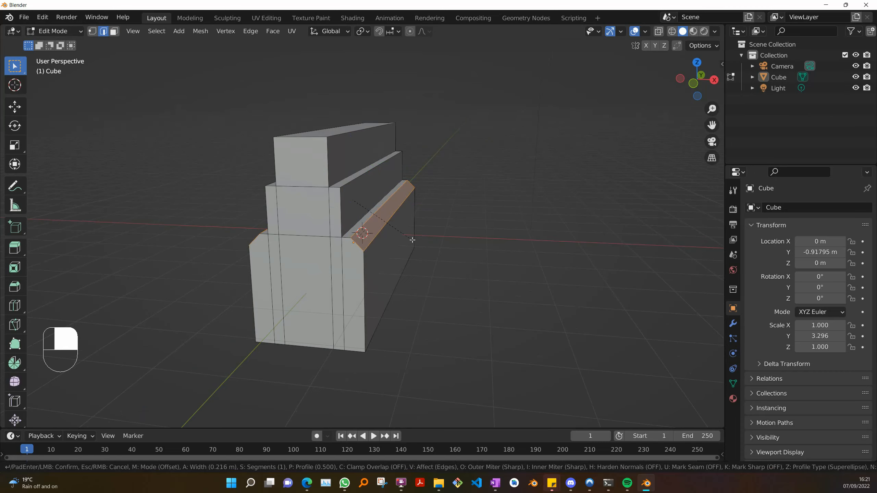
scroll(412, 239, up, 1)
scroll(412, 240, up, 1)
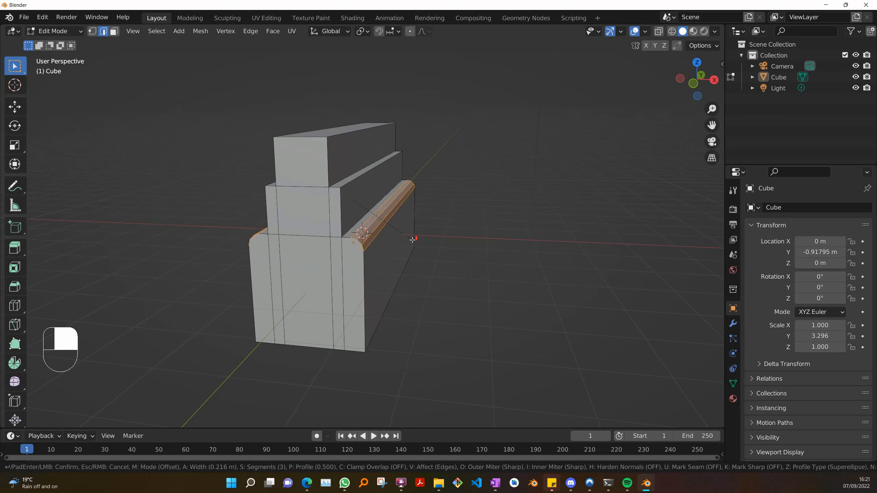
scroll(412, 240, up, 3)
scroll(401, 282, up, 2)
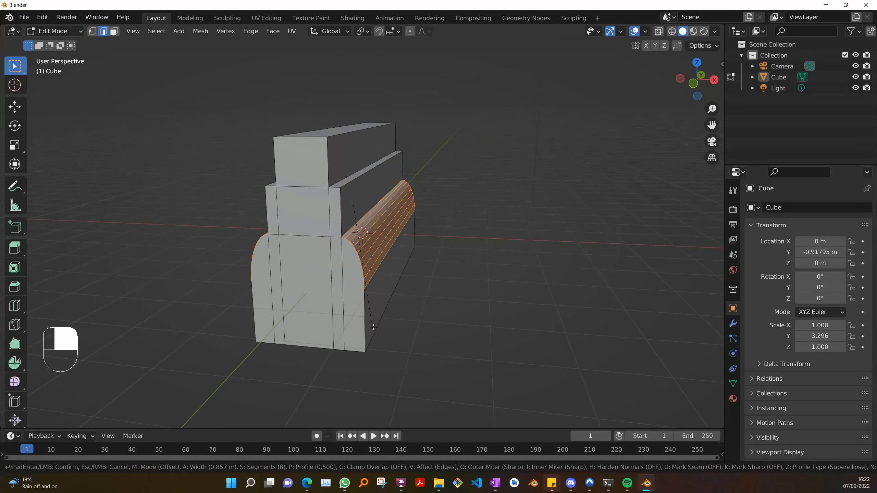
click(373, 329)
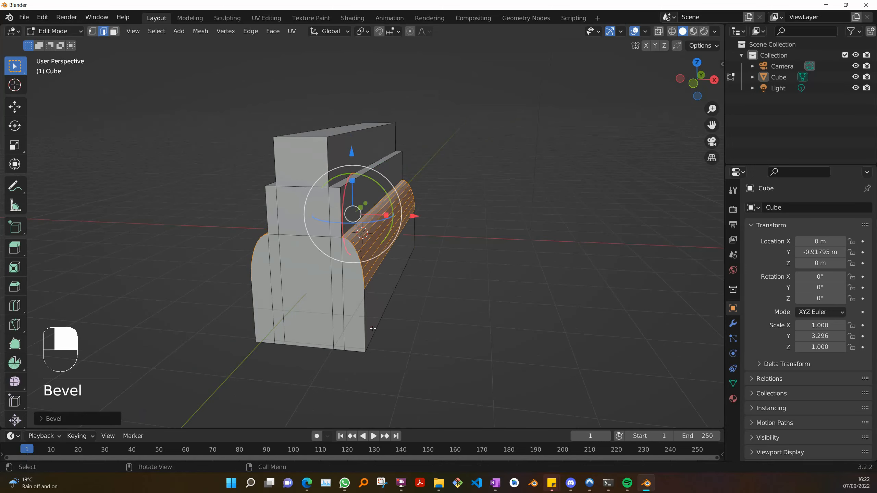
click(373, 328)
click(476, 277)
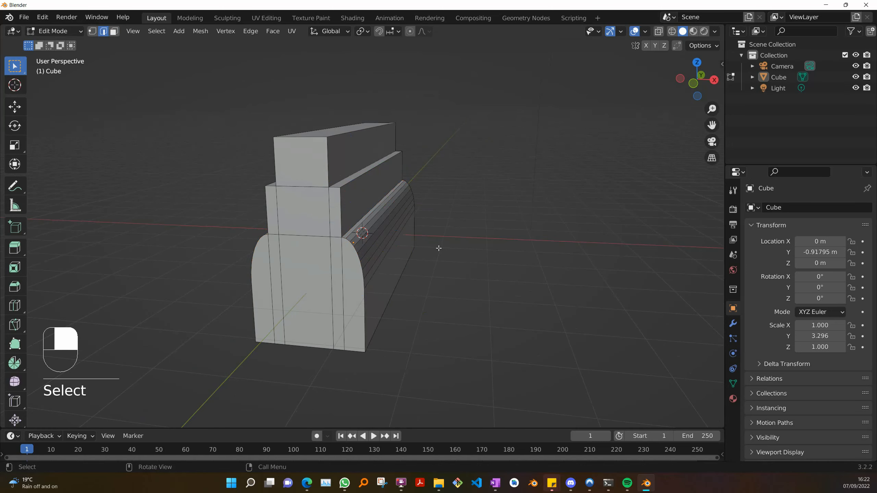
Bevel the two long upper outer edges of the middle tier by about 0.17 m with several segments, and clear the selection
click(372, 168)
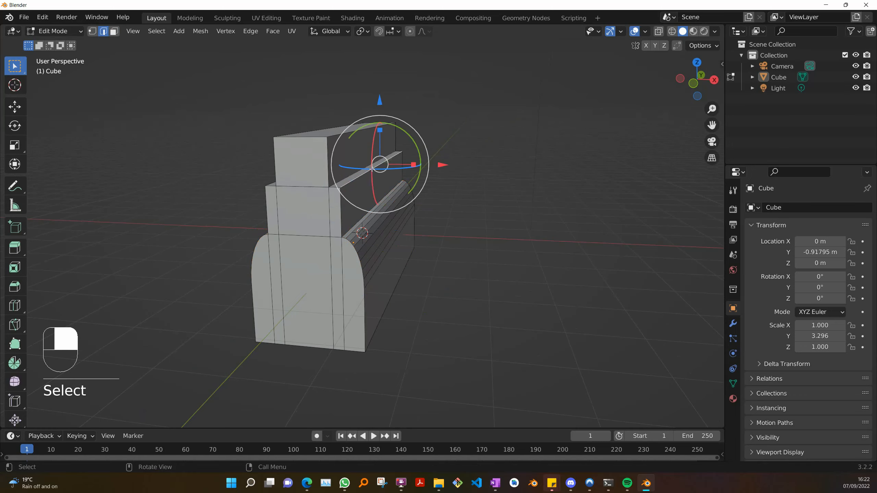
shift+click(272, 182)
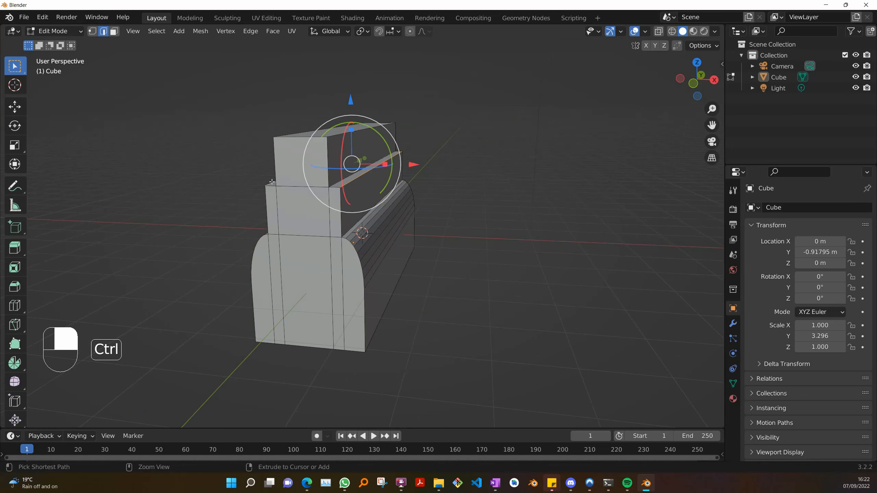
key(ctrl+b)
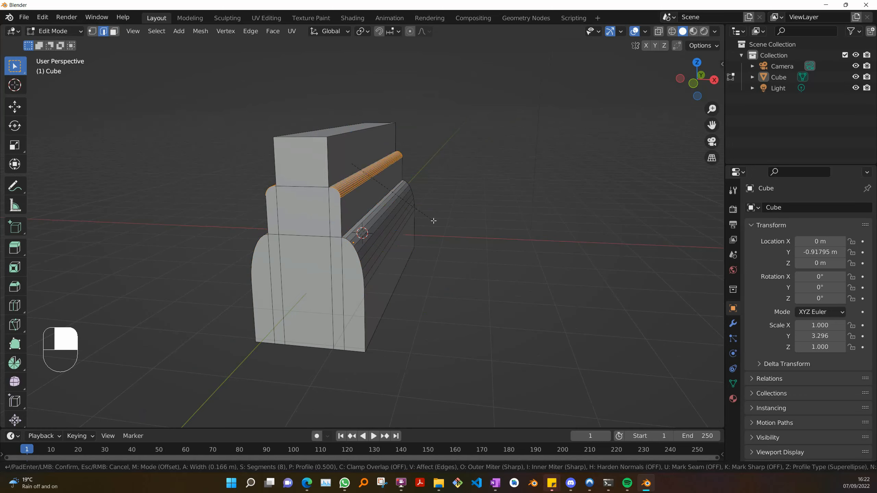
scroll(435, 221, up, 1)
scroll(435, 221, down, 4)
click(434, 221)
click(484, 178)
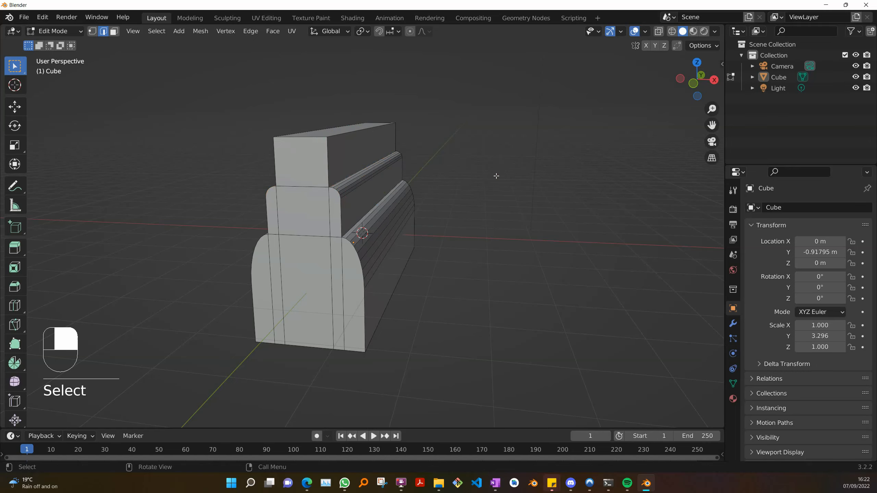
mouse_move(496, 176)
middle_down()
mouse_move(311, 173)
mouse_move(67, 68)
mouse_move(254, 180)
mouse_move(399, 205)
mouse_move(483, 161)
mouse_move(490, 168)
middle_up()
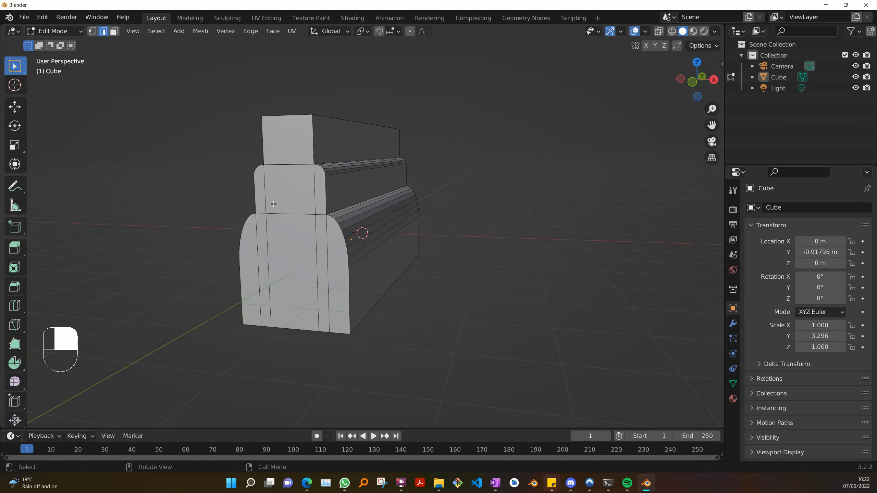
key(c)
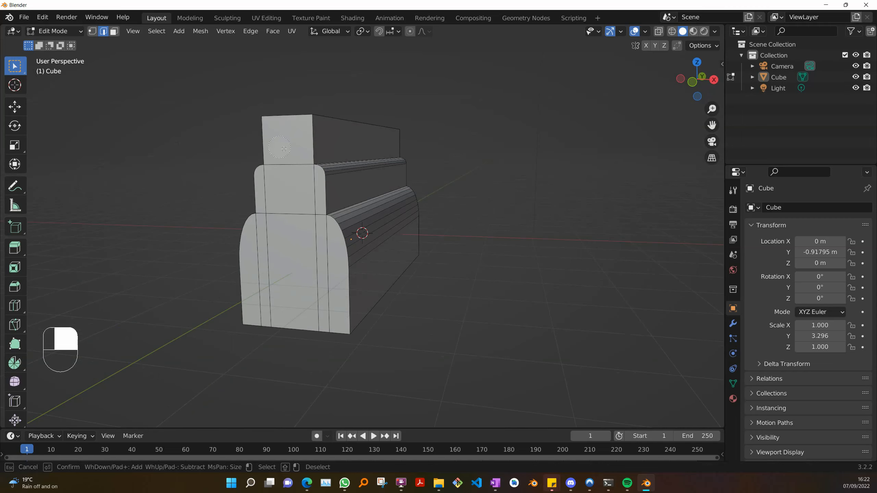
click(263, 166)
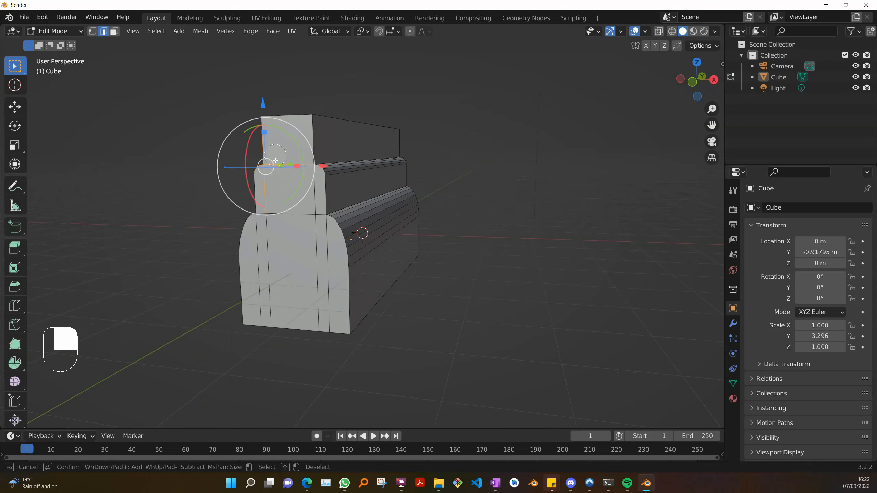
key(Escape)
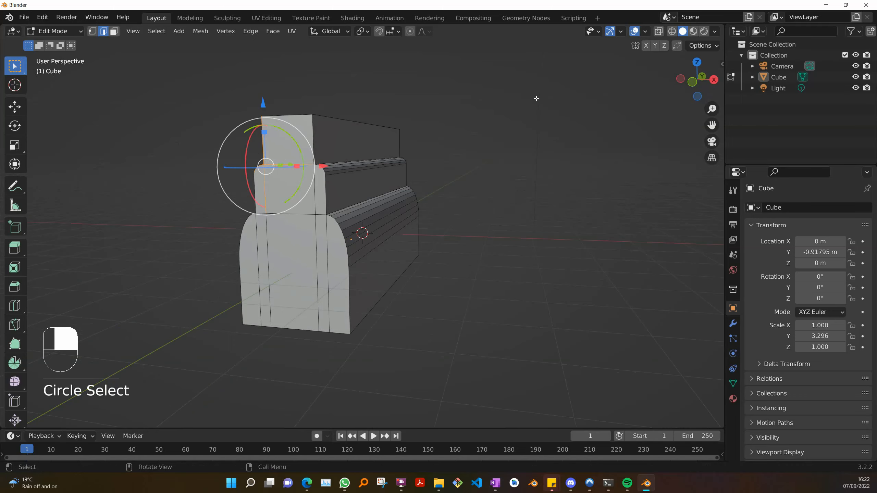
click(284, 247)
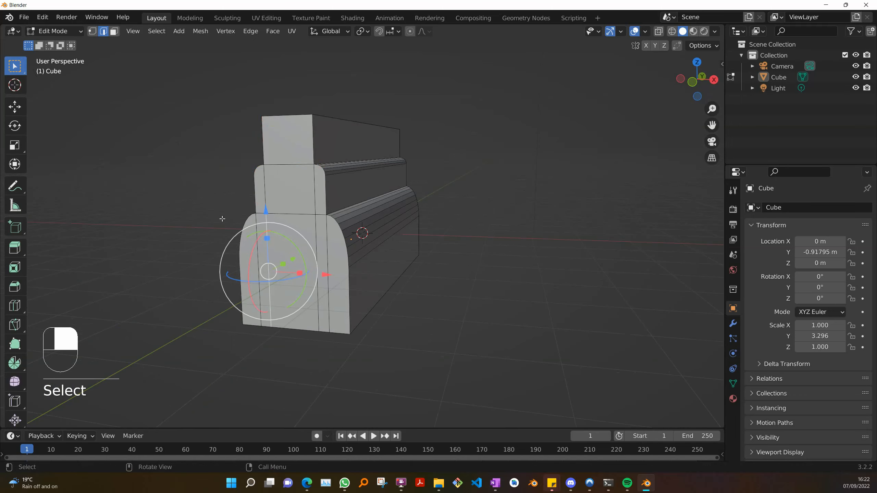
key(c)
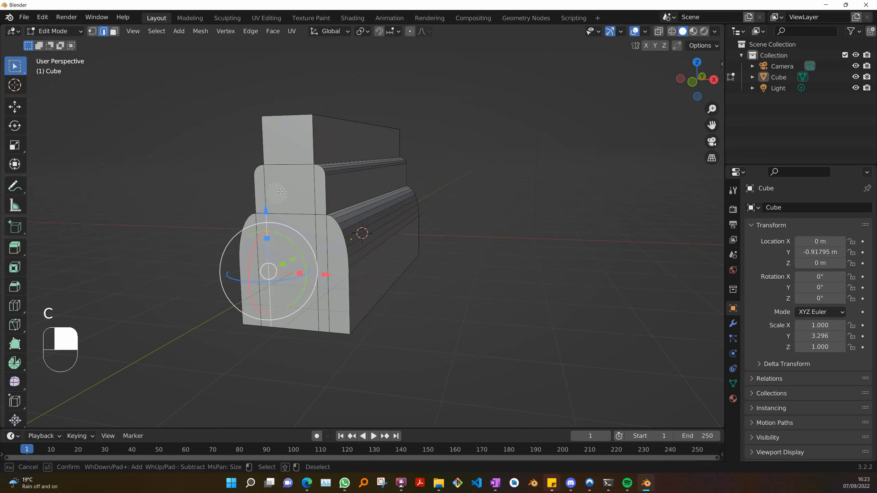
click(265, 192)
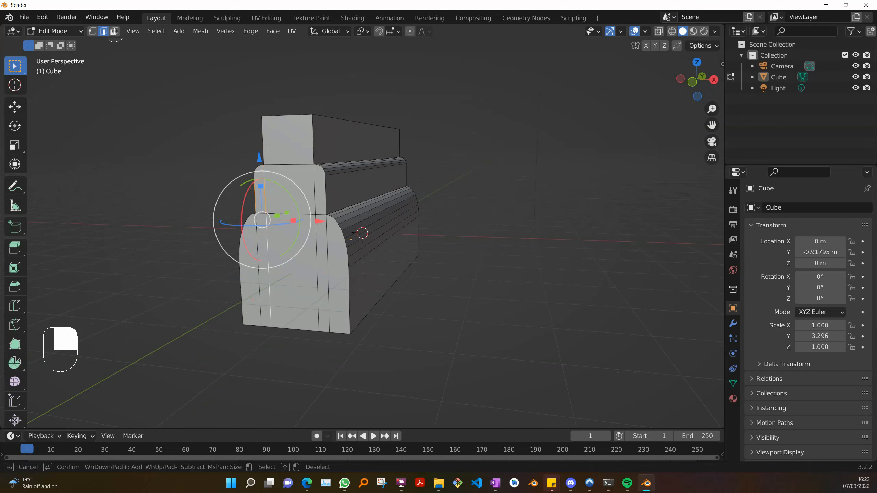
key(Escape)
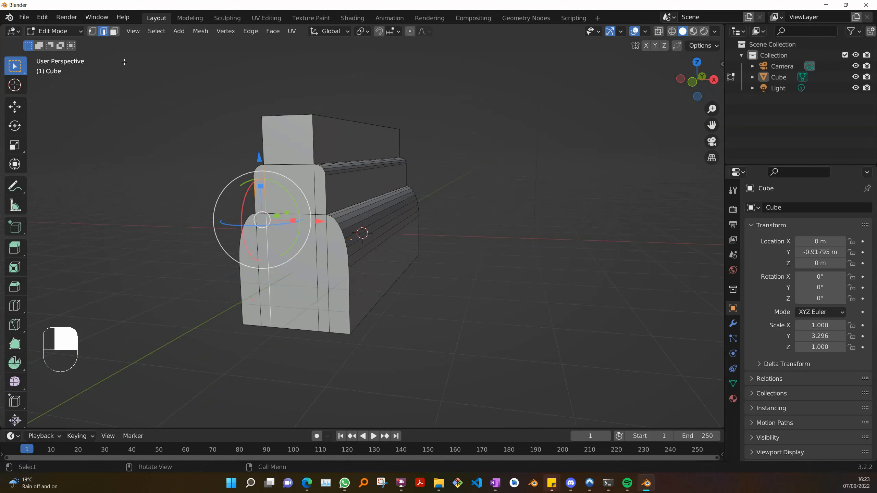
Circle-select all front end faces across the three tiers, dissolve them into one face, and clear the selection
click(114, 32)
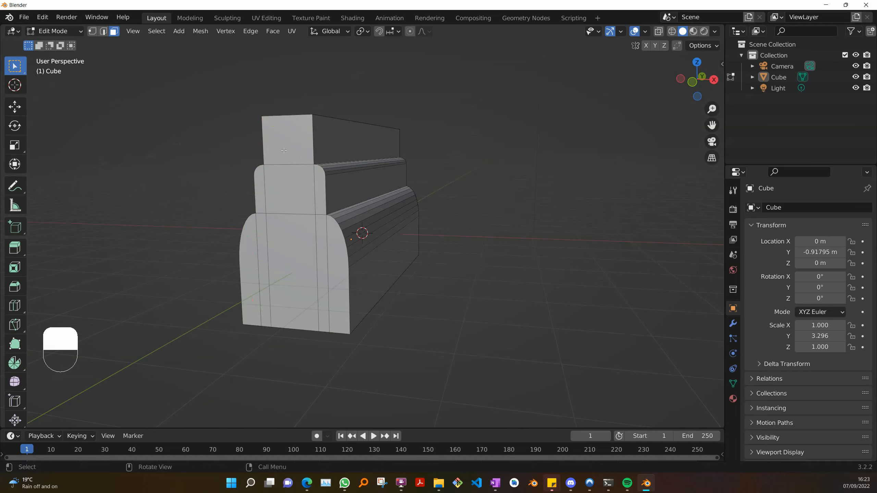
key(c)
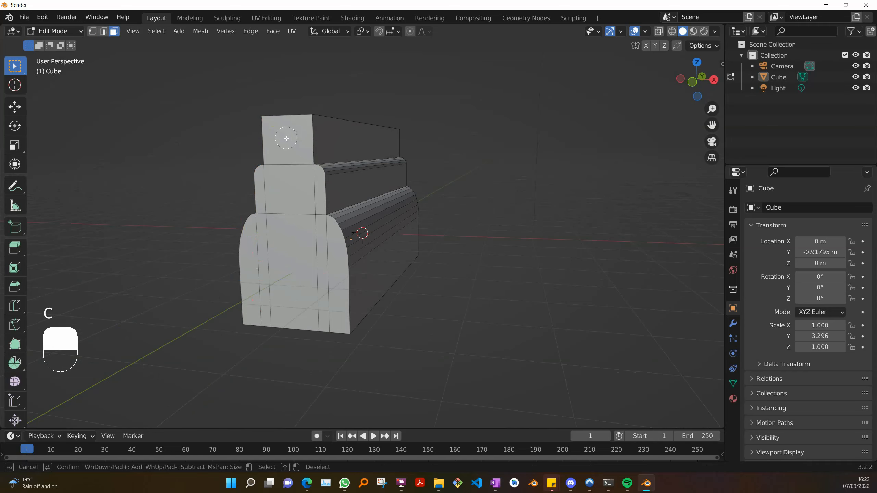
click(287, 139)
mouse_move(280, 164)
mouse_down()
mouse_move(255, 218)
mouse_move(308, 206)
mouse_move(310, 189)
mouse_move(310, 232)
mouse_move(324, 236)
mouse_move(293, 243)
mouse_move(302, 237)
mouse_up()
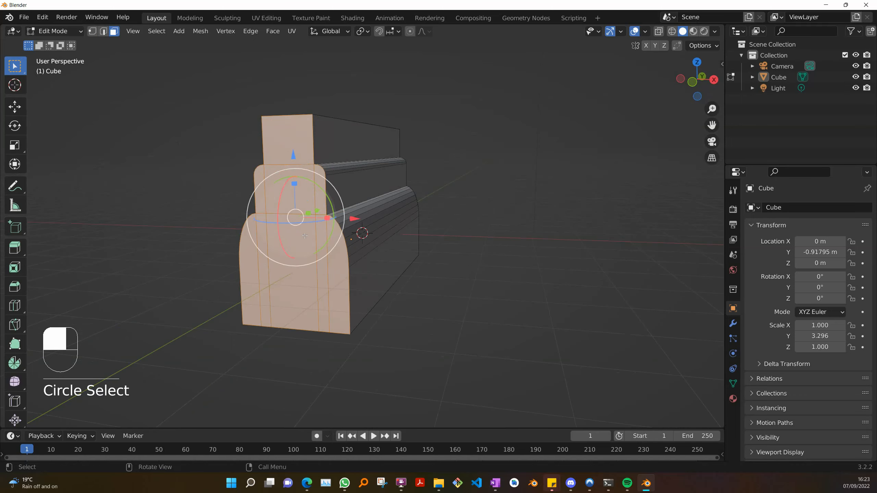
right_click(294, 236)
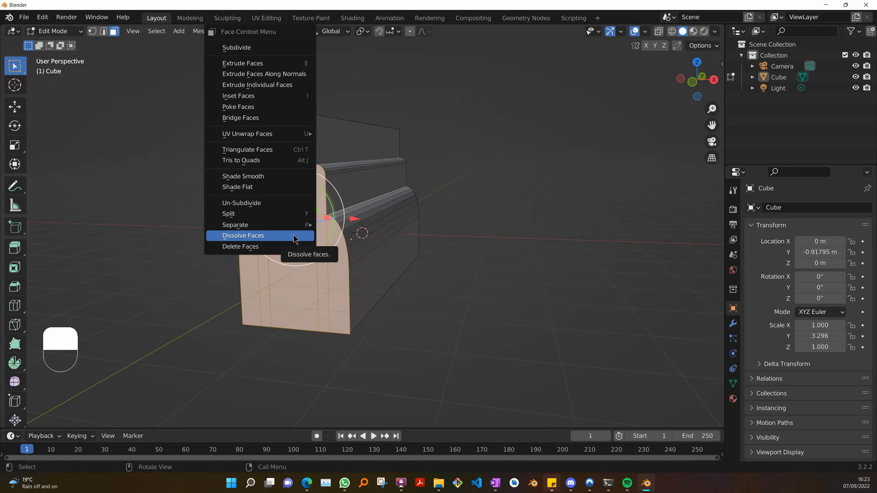
click(294, 238)
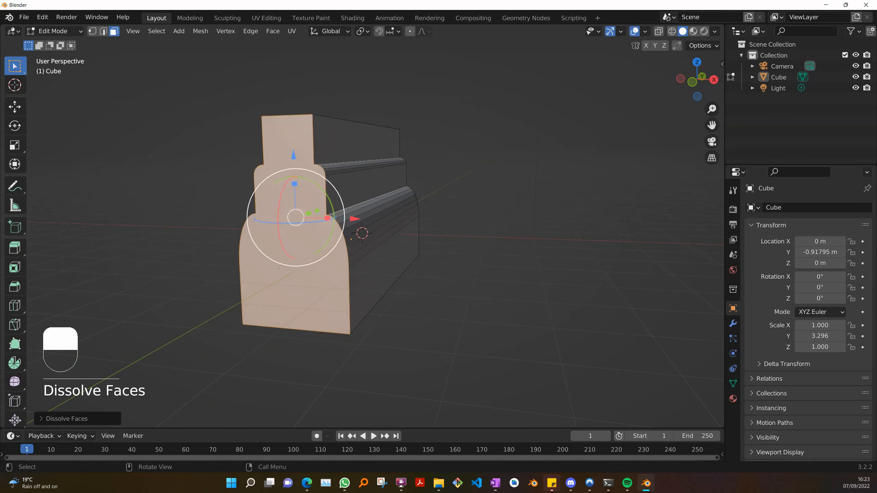
middle_drag(297, 249, 276, 255)
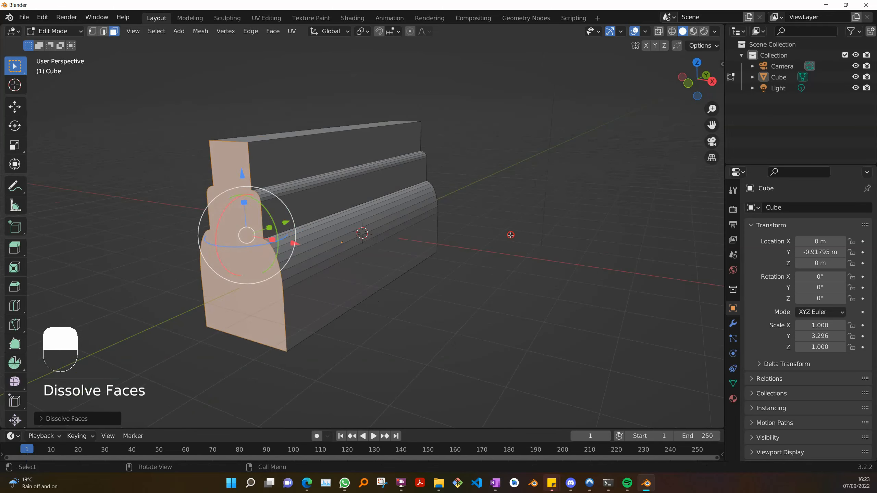
click(511, 236)
middle_drag(221, 256, 215, 186)
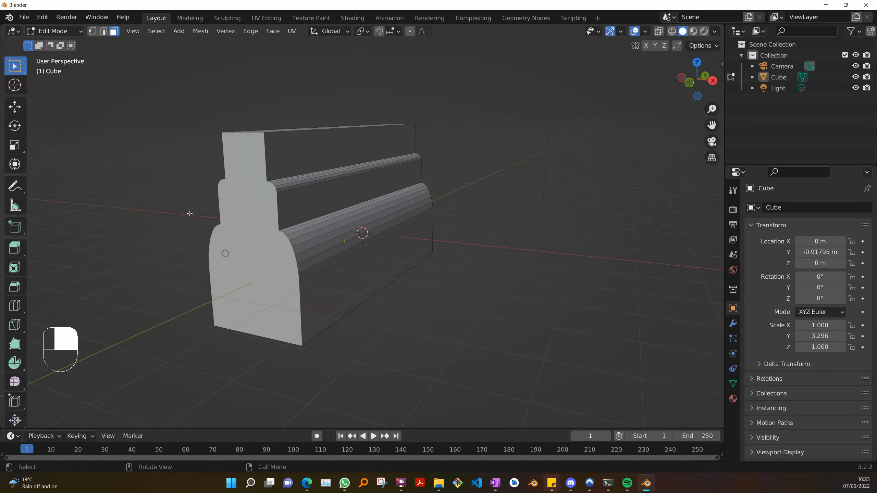